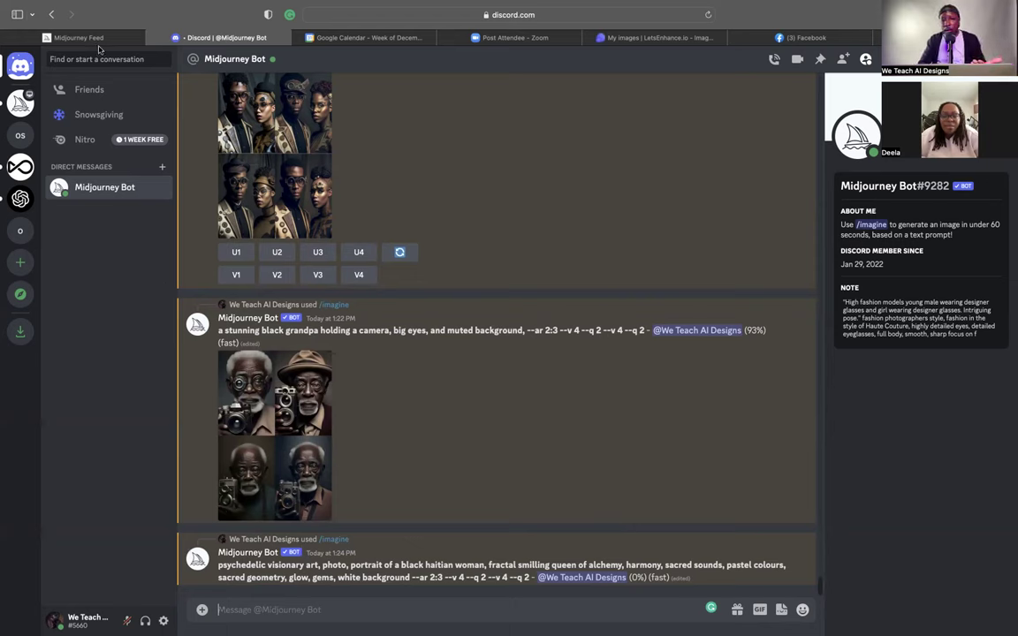
Find the hooded cyberpunk woman image in the Midjourney community feed and open it.
click(88, 37)
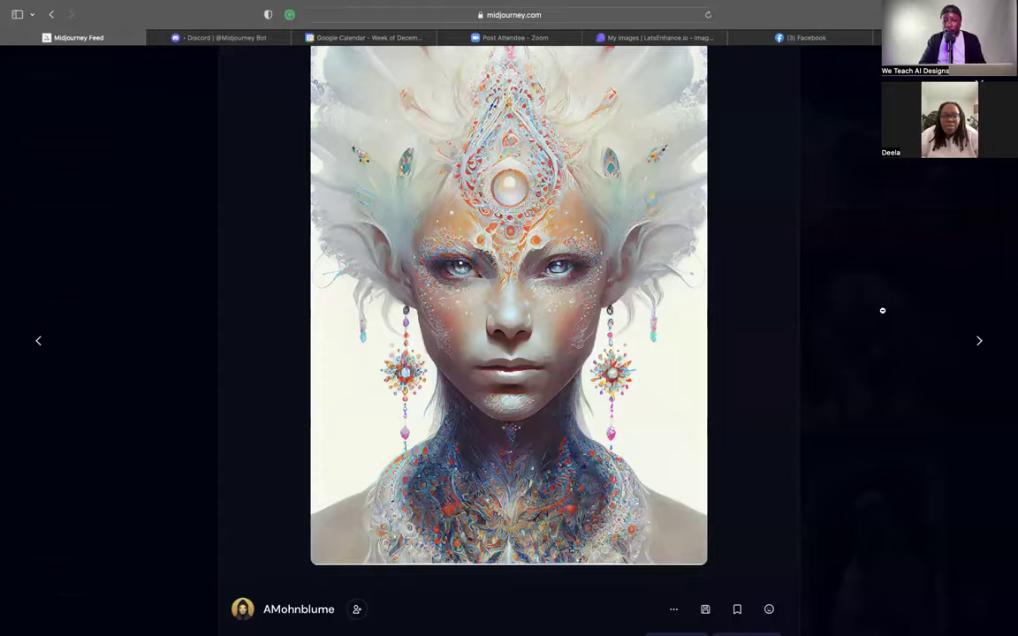
click(882, 310)
scroll(753, 378, down, 2)
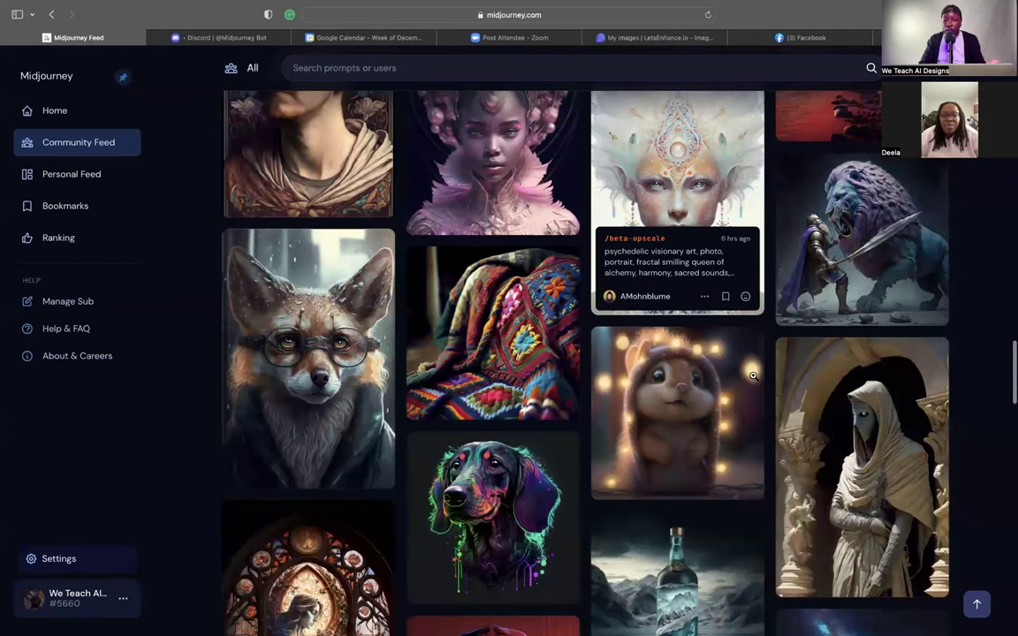
scroll(752, 378, up, 3)
scroll(753, 377, up, 10)
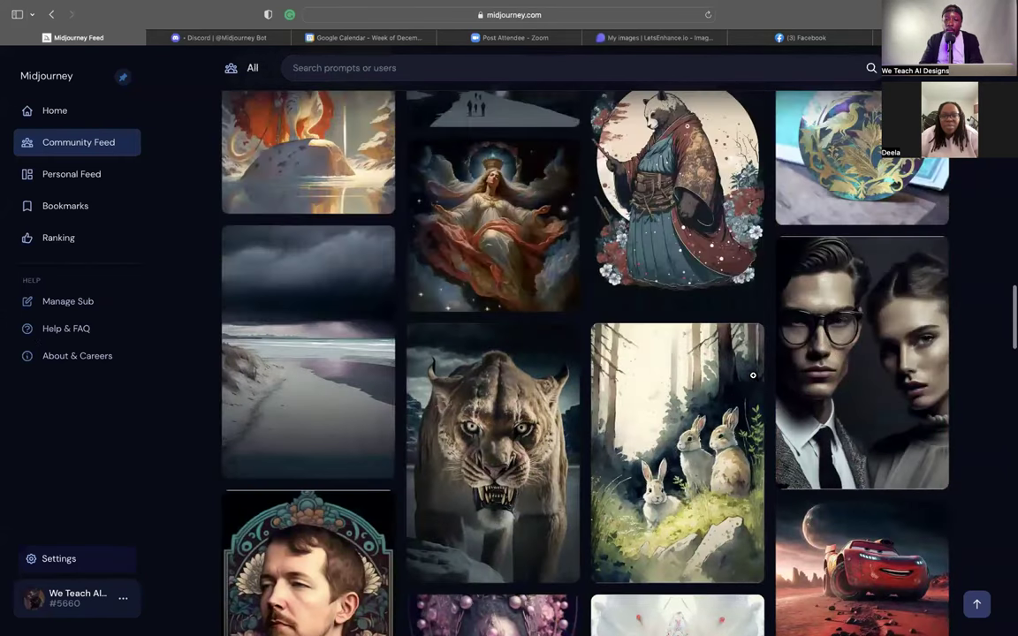
scroll(752, 376, down, 4)
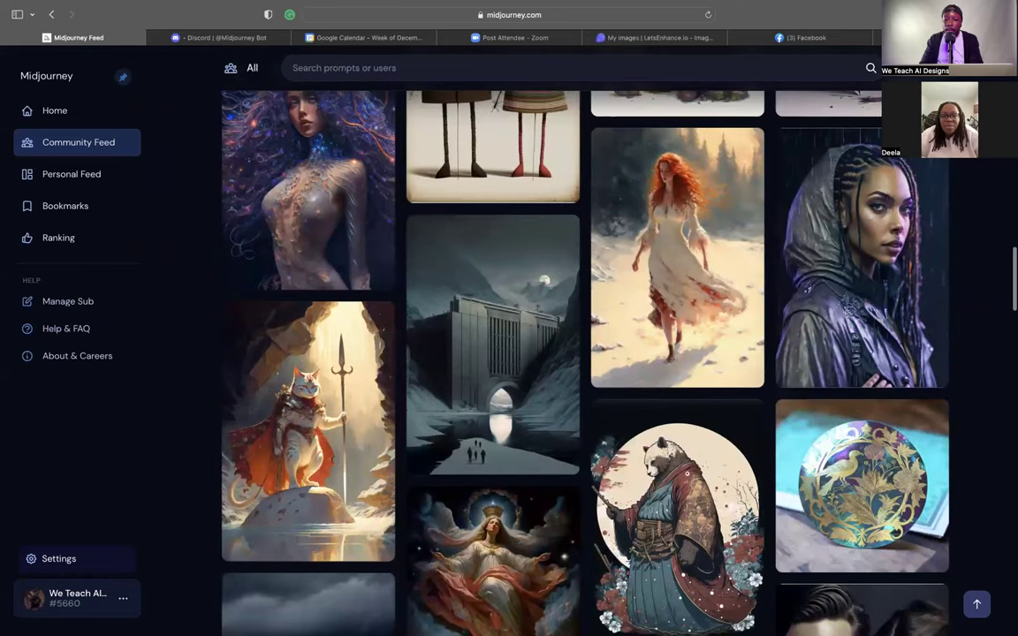
click(851, 294)
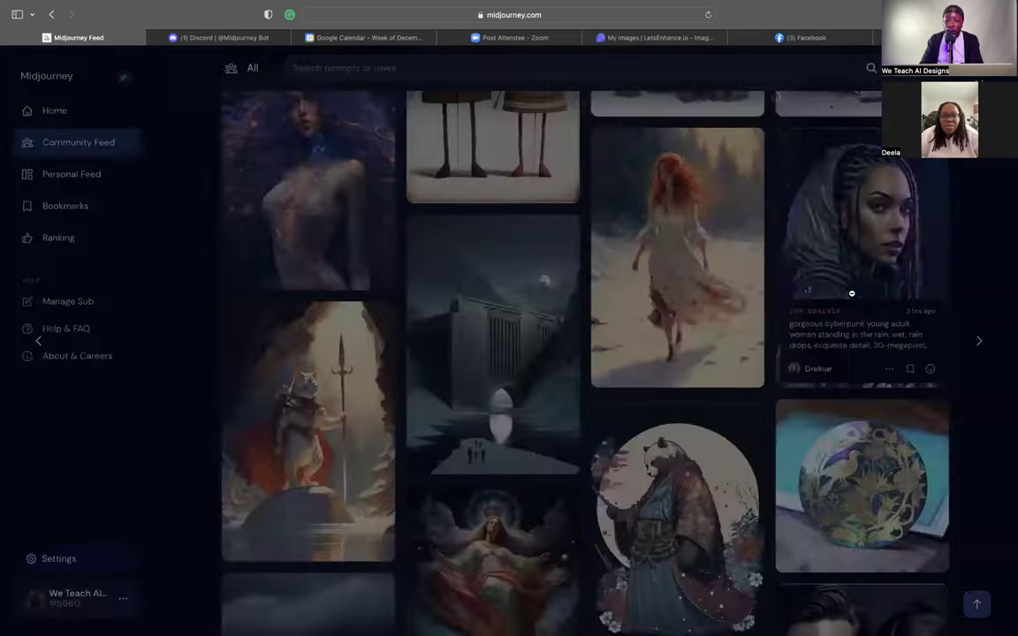
Copy the image's full prompt command, then return to the Midjourney Bot chat.
scroll(579, 427, down, 5)
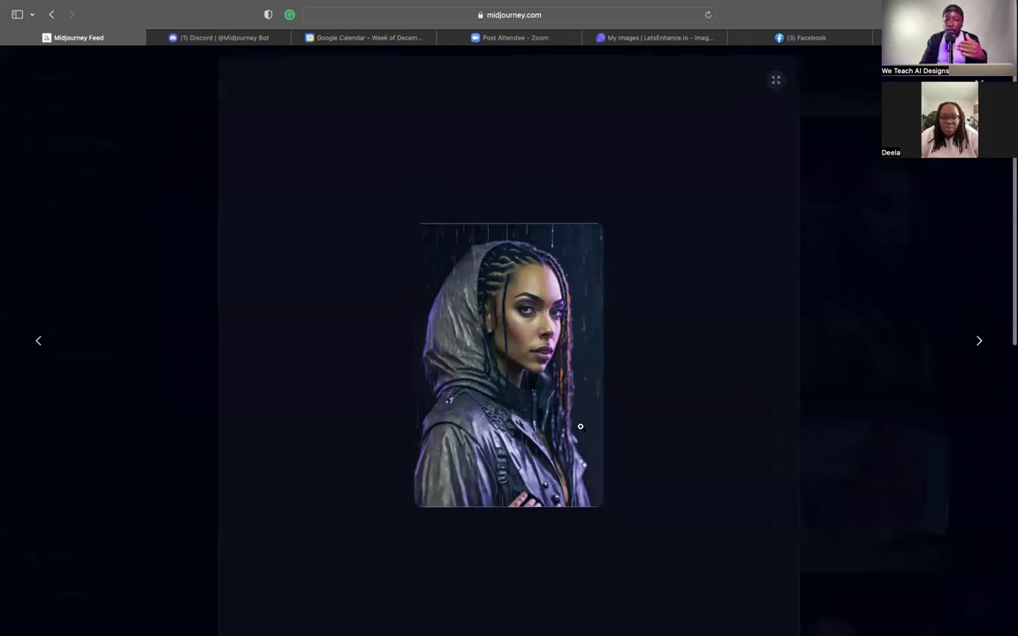
scroll(580, 430, down, 1)
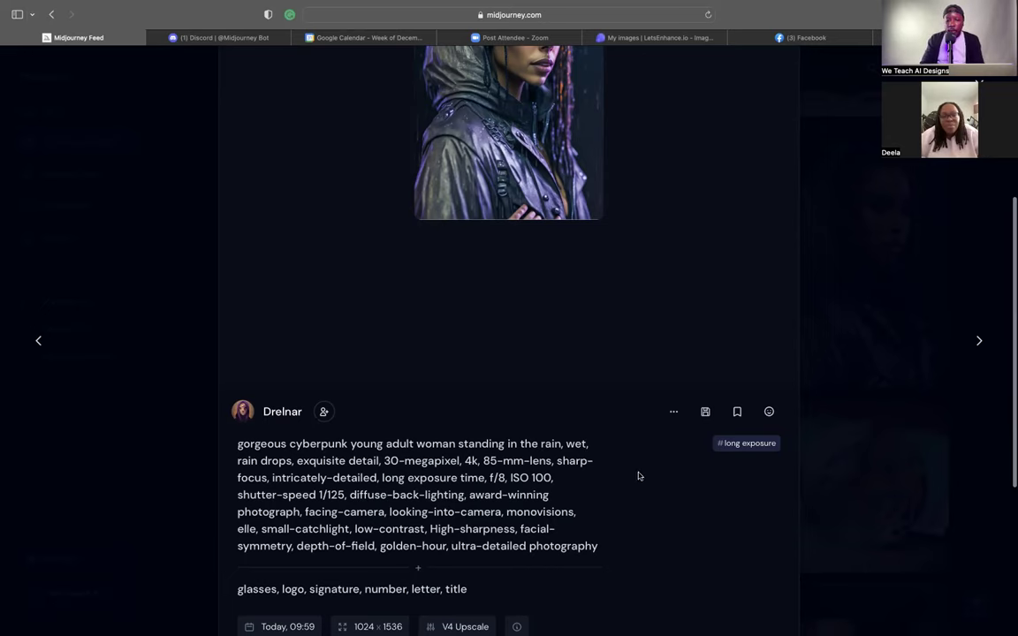
scroll(635, 477, up, 2)
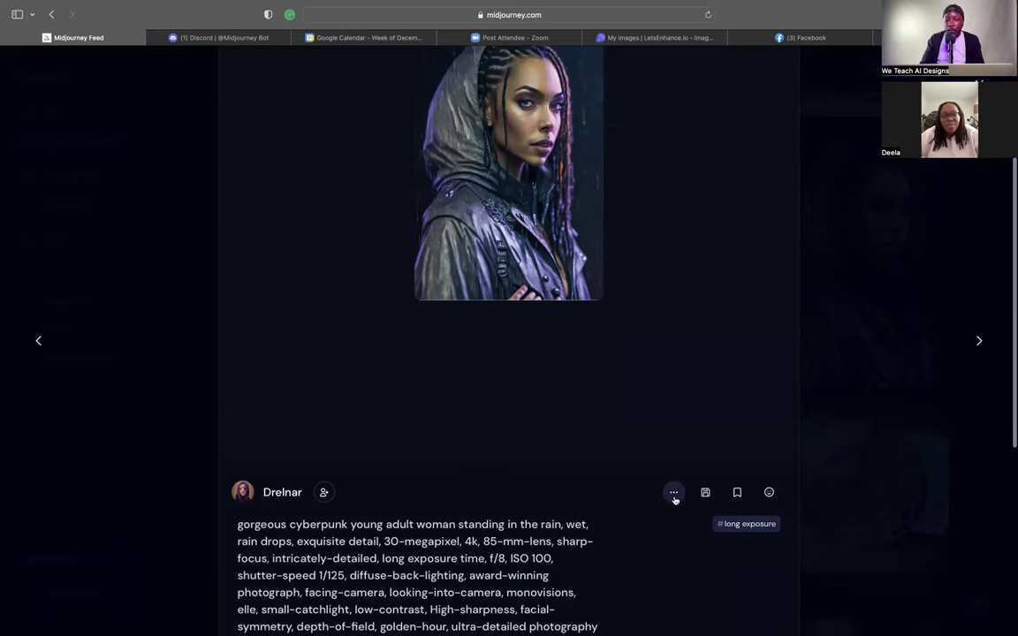
click(674, 499)
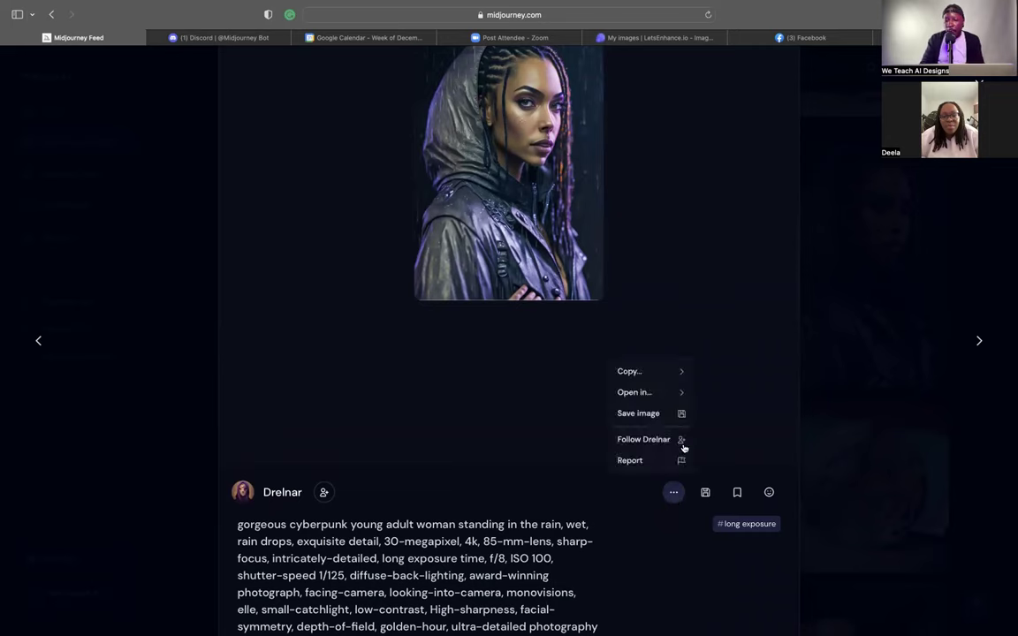
mouse_move(683, 371)
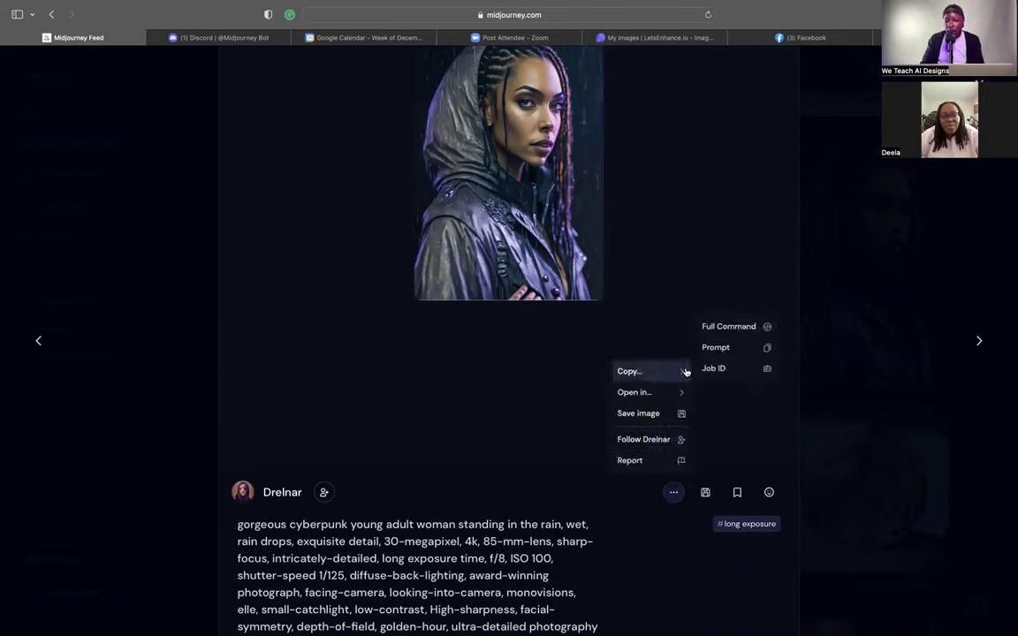
click(733, 326)
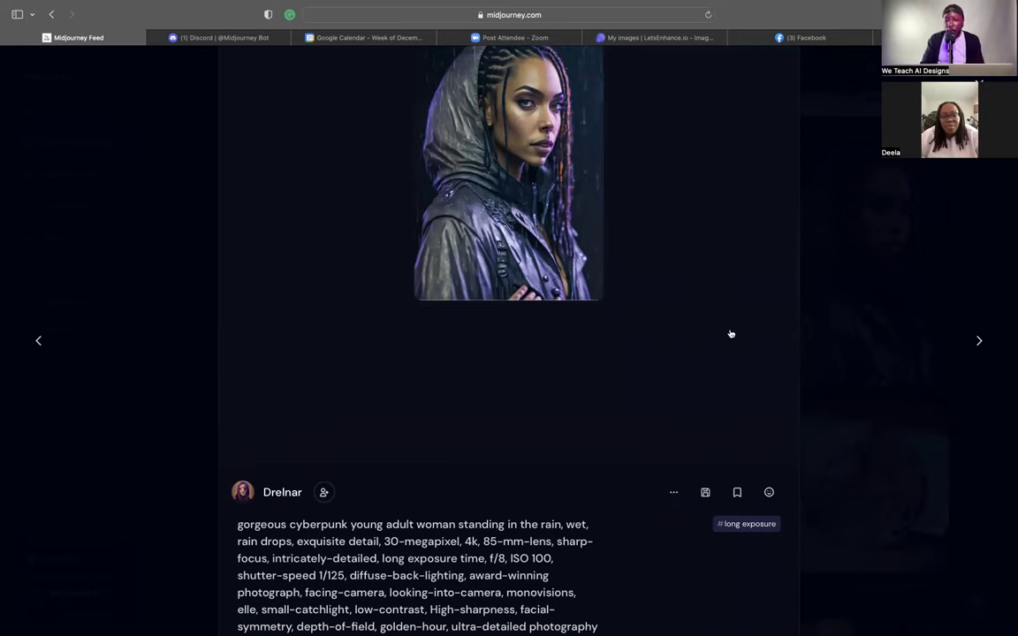
click(226, 38)
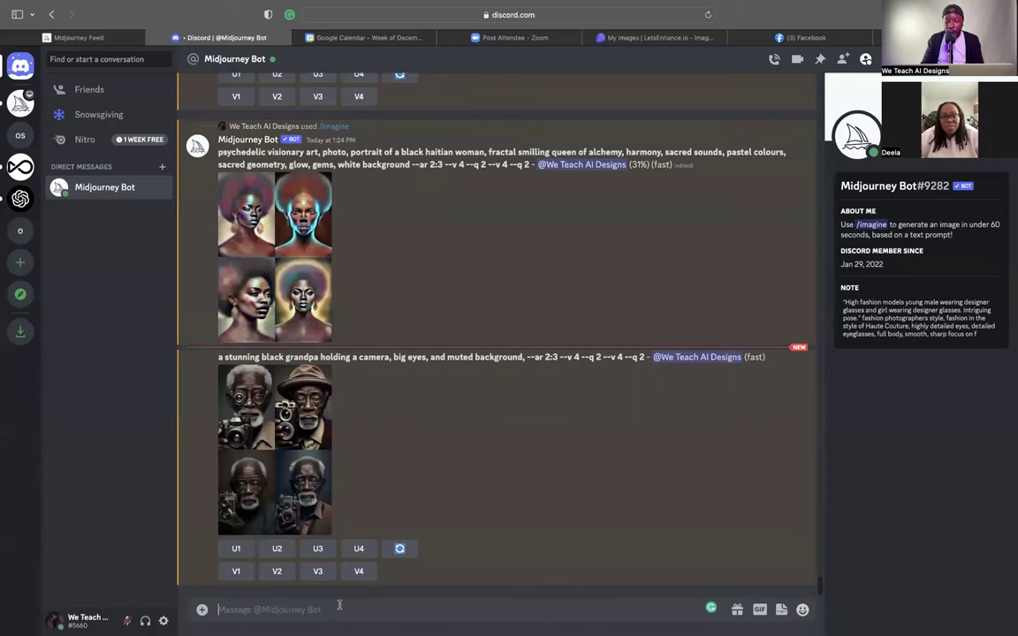
Start an /imagine command and paste the copied cyberpunk woman prompt.
text(/)
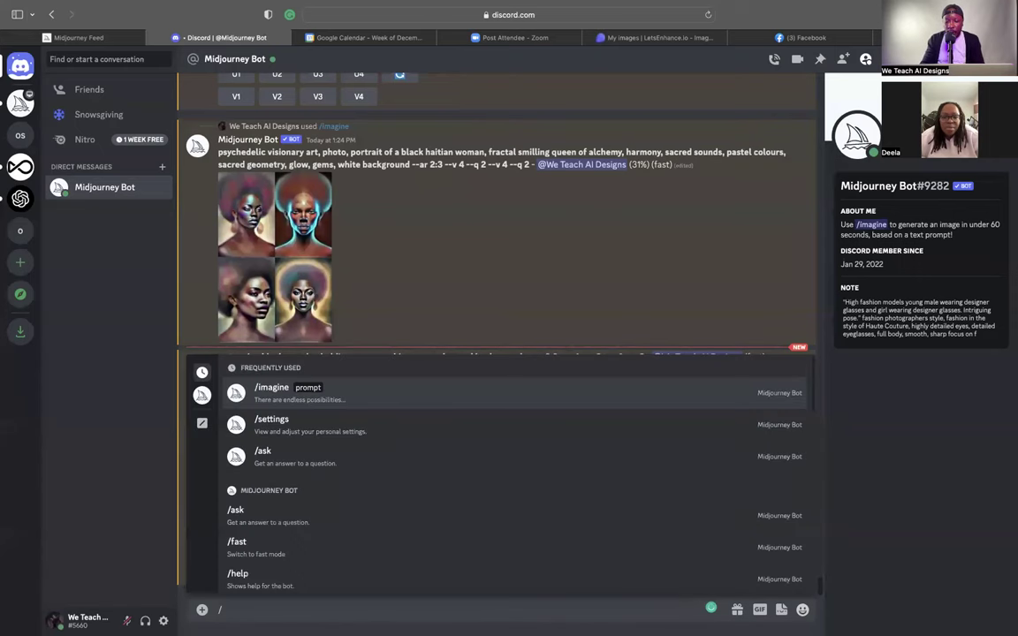
key(Return)
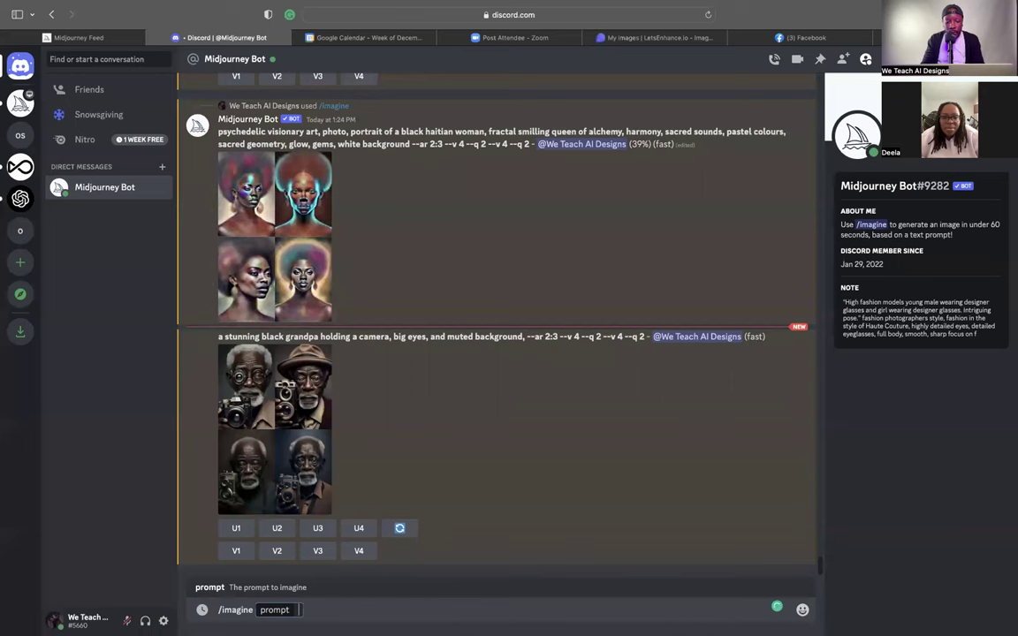
key(super+v)
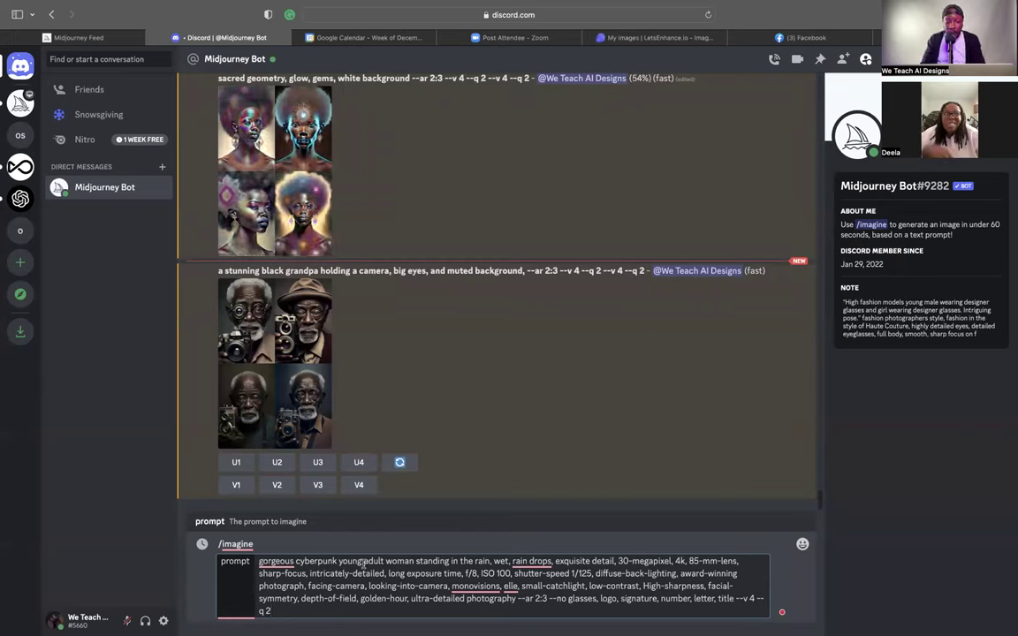
Reword the prompt from 'young adult woman' to 'black grandmother'.
mouse_move(363, 563)
mouse_down()
mouse_move(339, 561)
mouse_move(362, 562)
mouse_up()
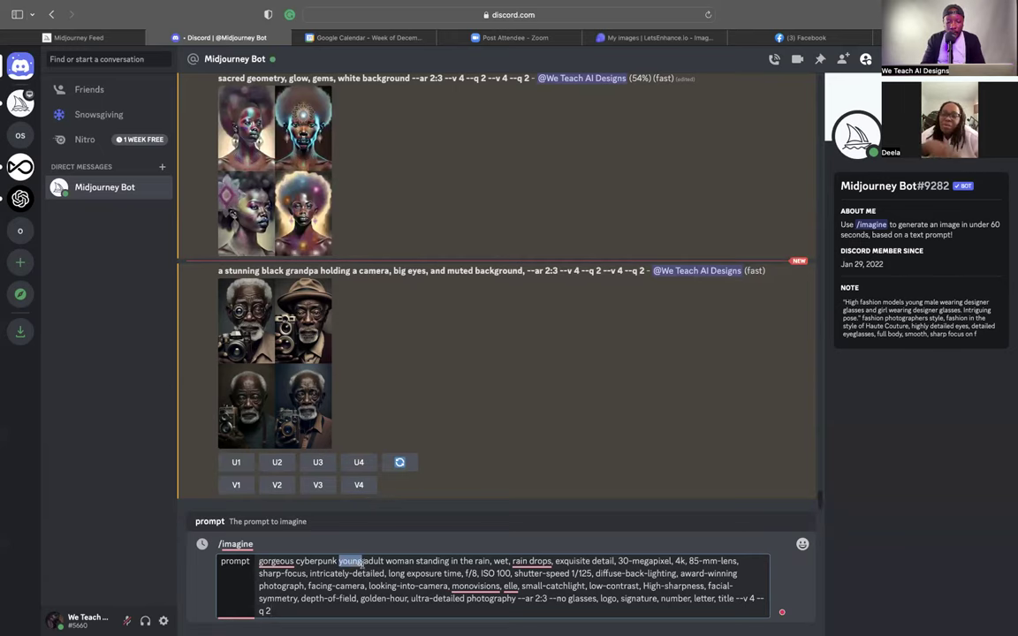
text(black)
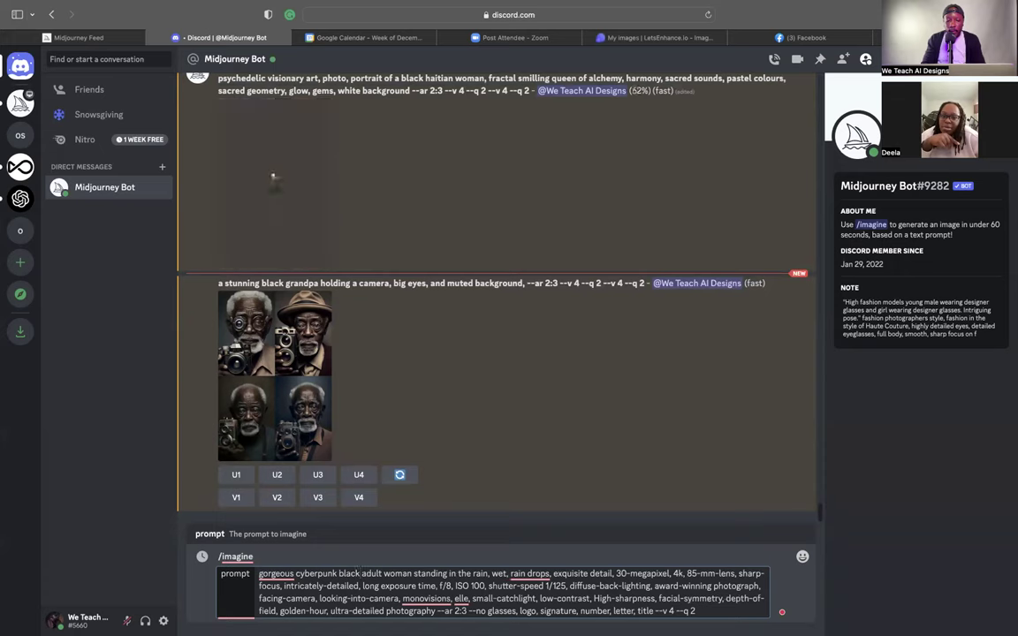
drag(411, 572, 383, 573)
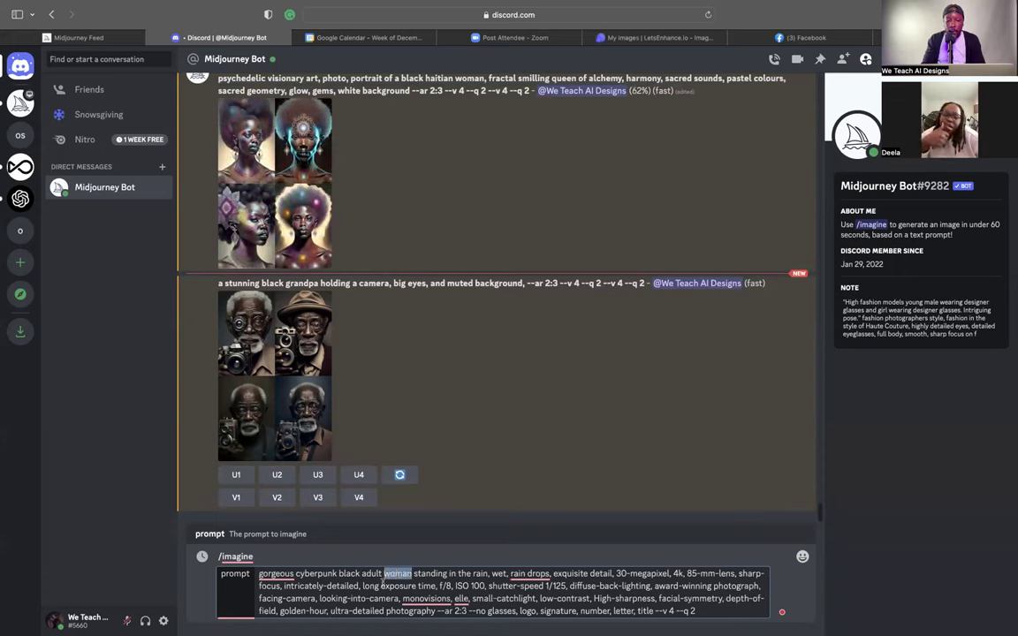
click(388, 578)
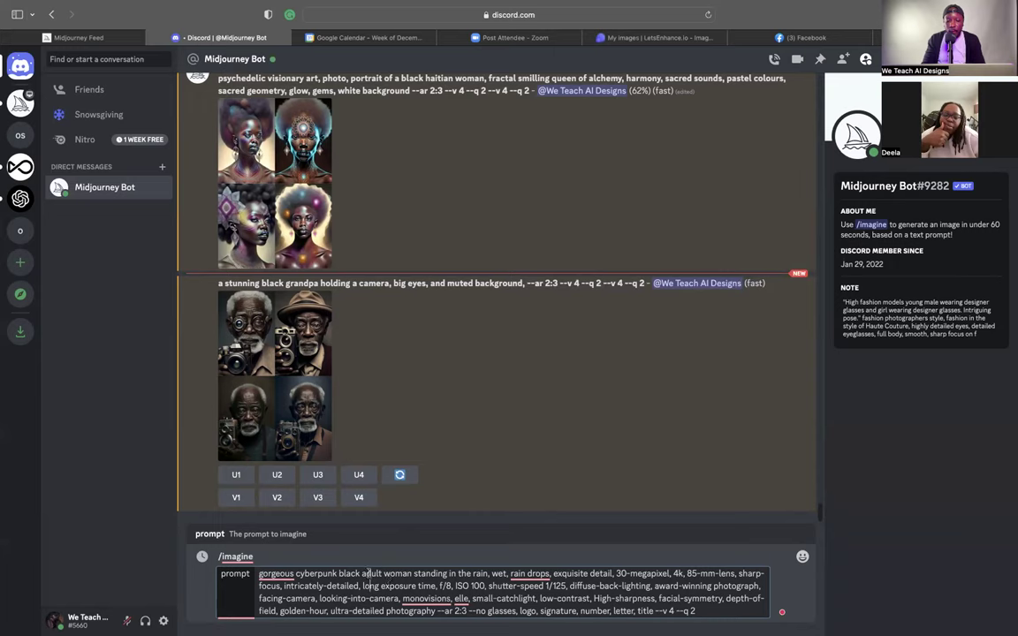
drag(363, 574, 411, 574)
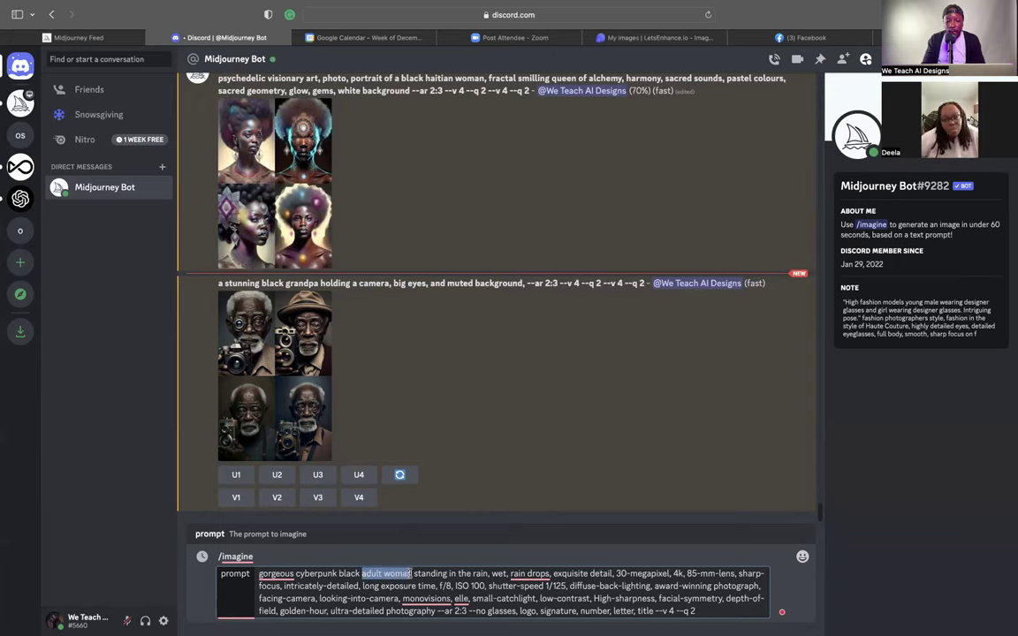
text(gran)
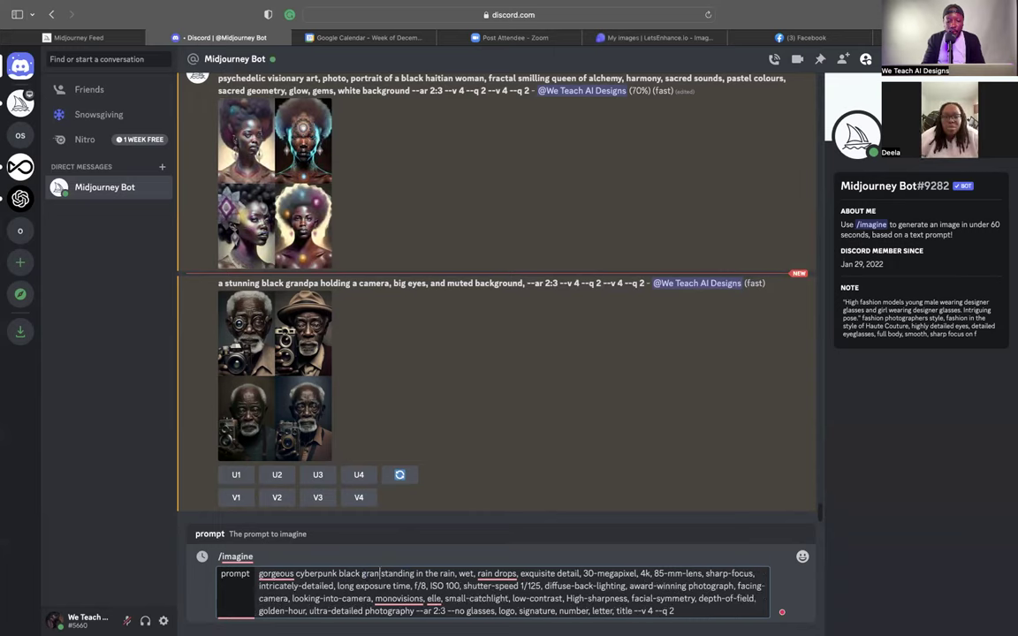
text(dmother)
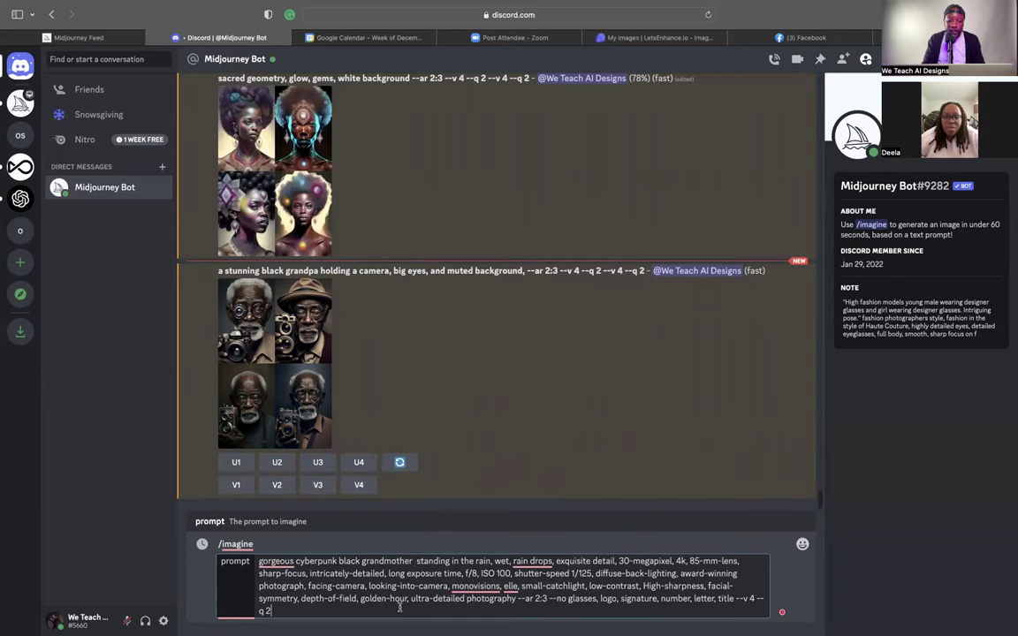
Submit the cyberpunk black grandmother prompt to the Midjourney Bot.
key(Return)
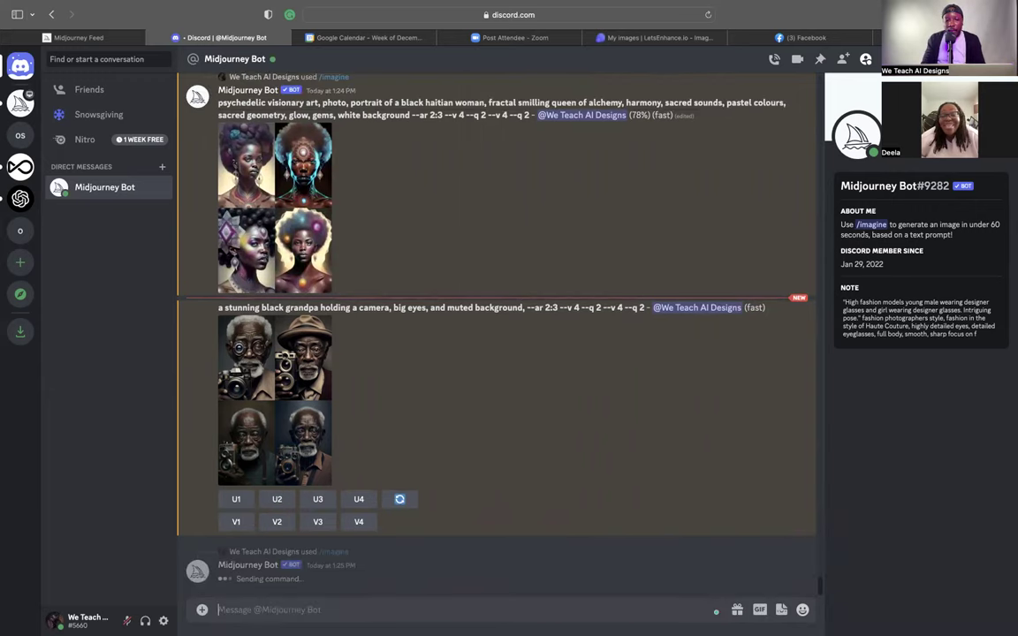
scroll(567, 344, up, 2)
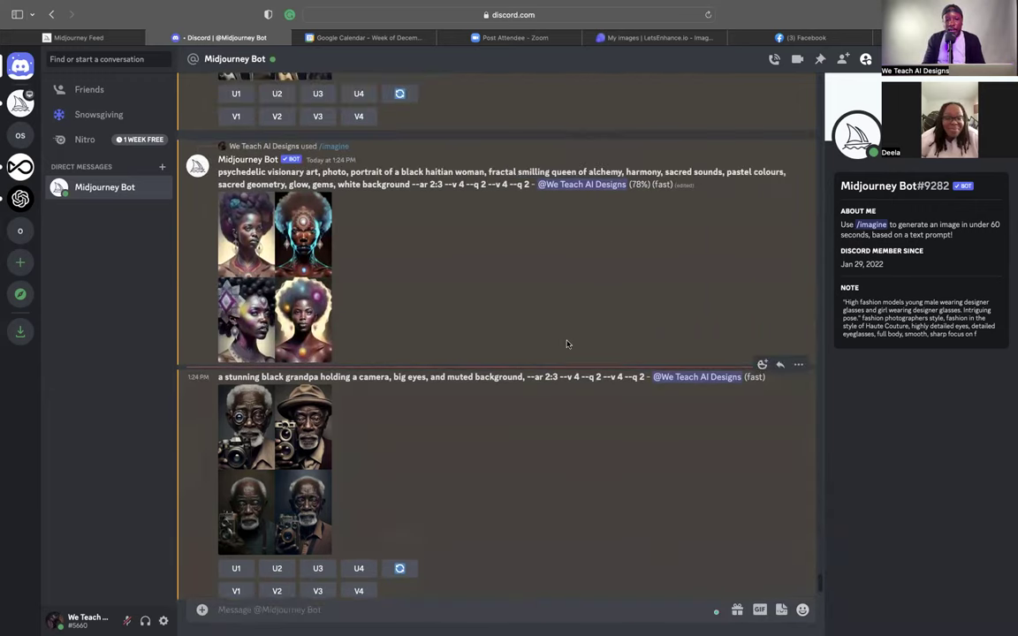
scroll(567, 345, up, 1)
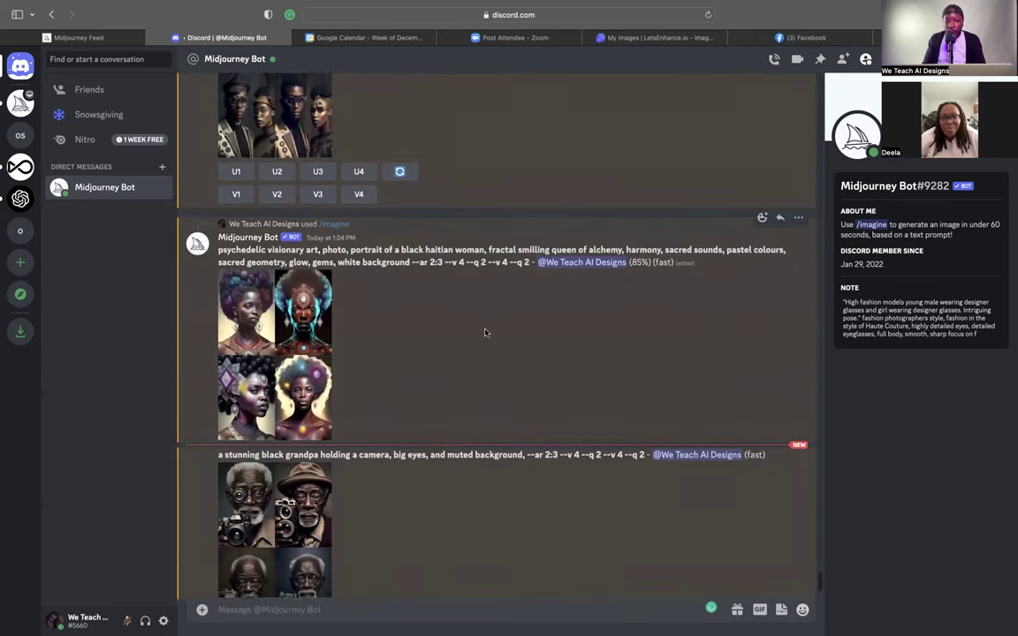
scroll(529, 390, down, 2)
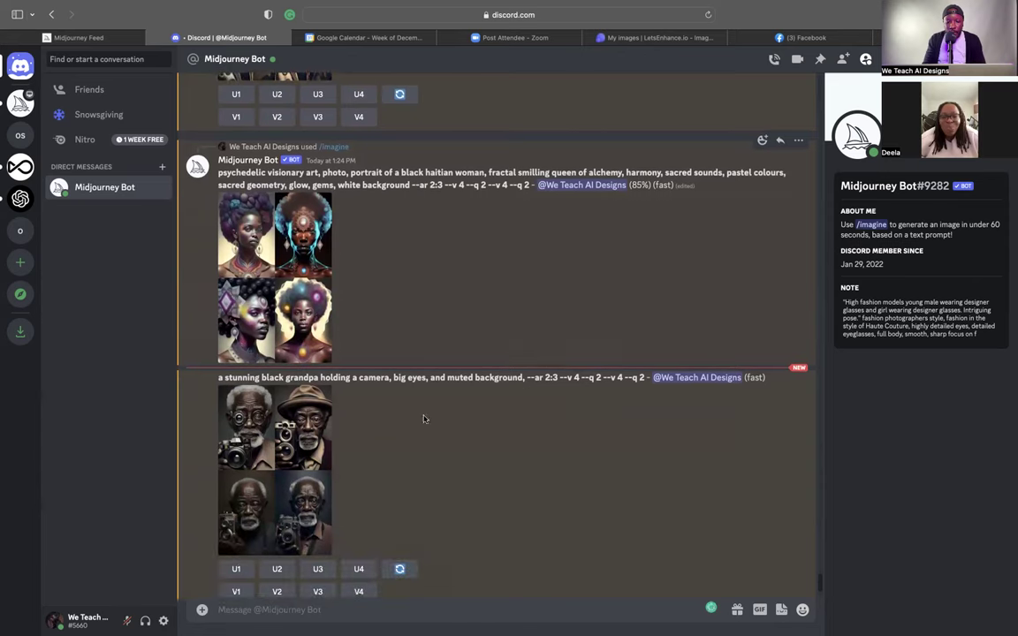
Open the grandpa image grid at original size in a new tab, then close the preview.
click(292, 437)
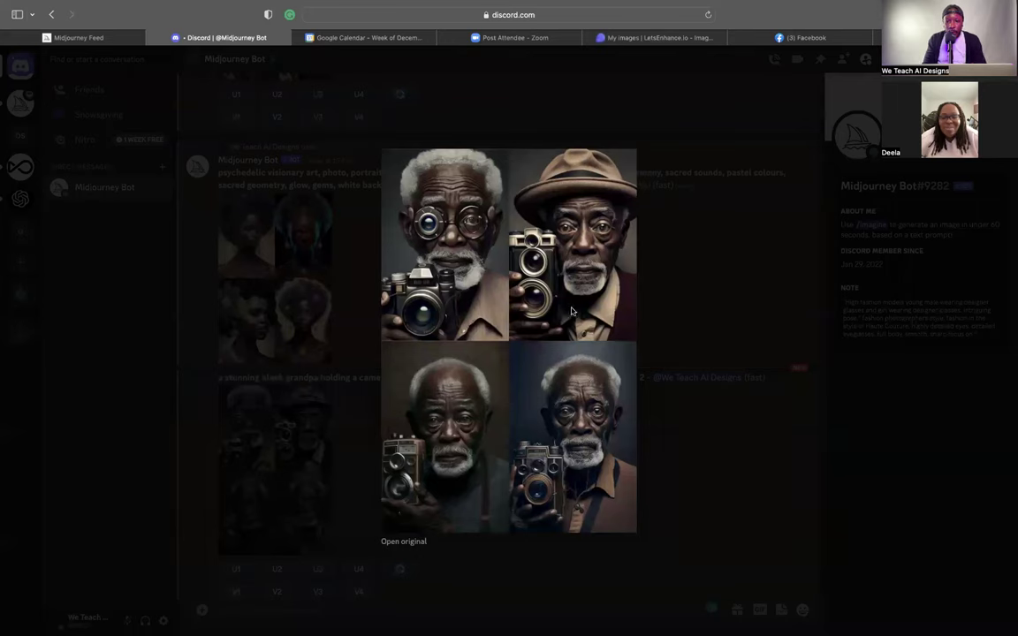
click(403, 541)
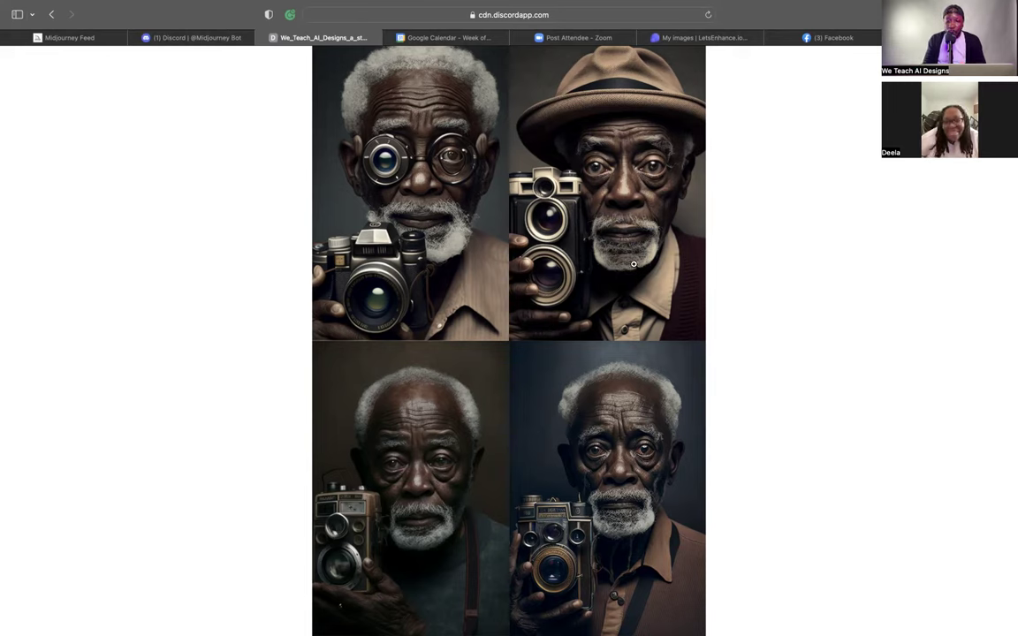
click(221, 40)
click(321, 255)
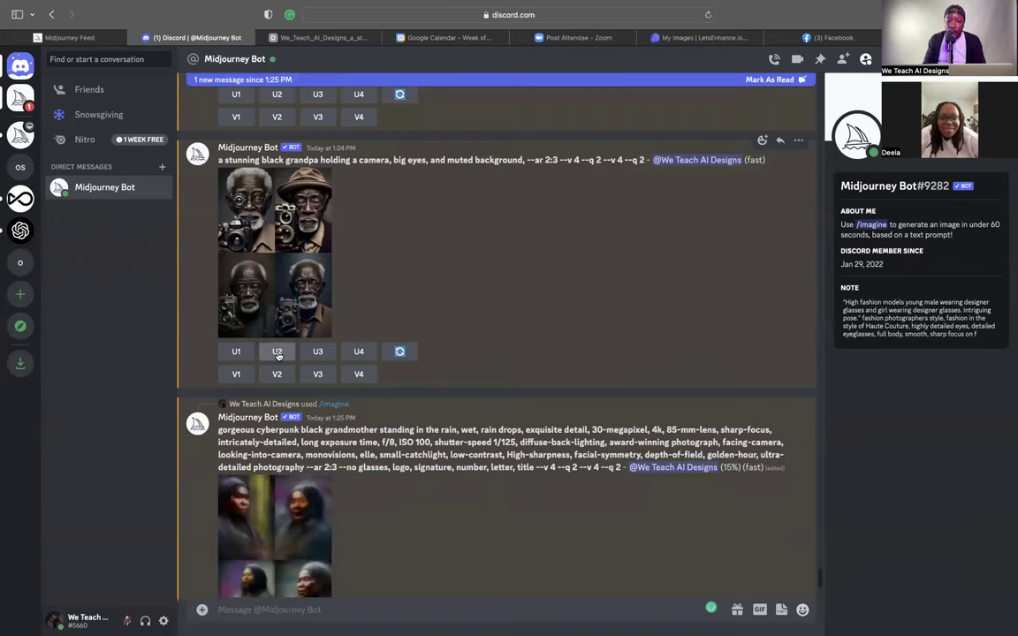
Upscale image 2 of the grandpa grid, the man in the hat, with U2.
click(277, 353)
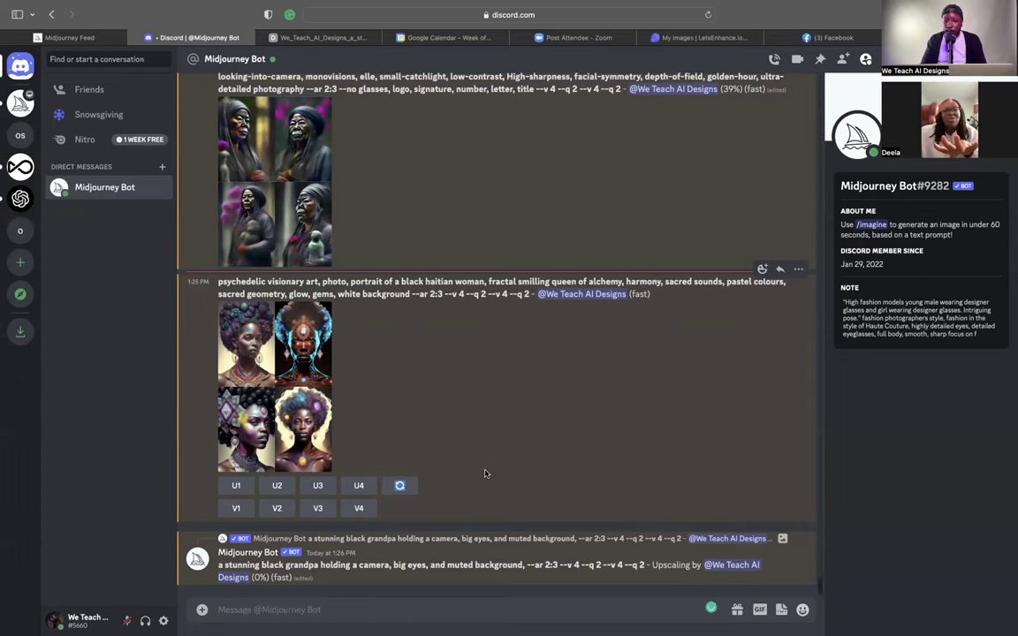
scroll(484, 474, up, 5)
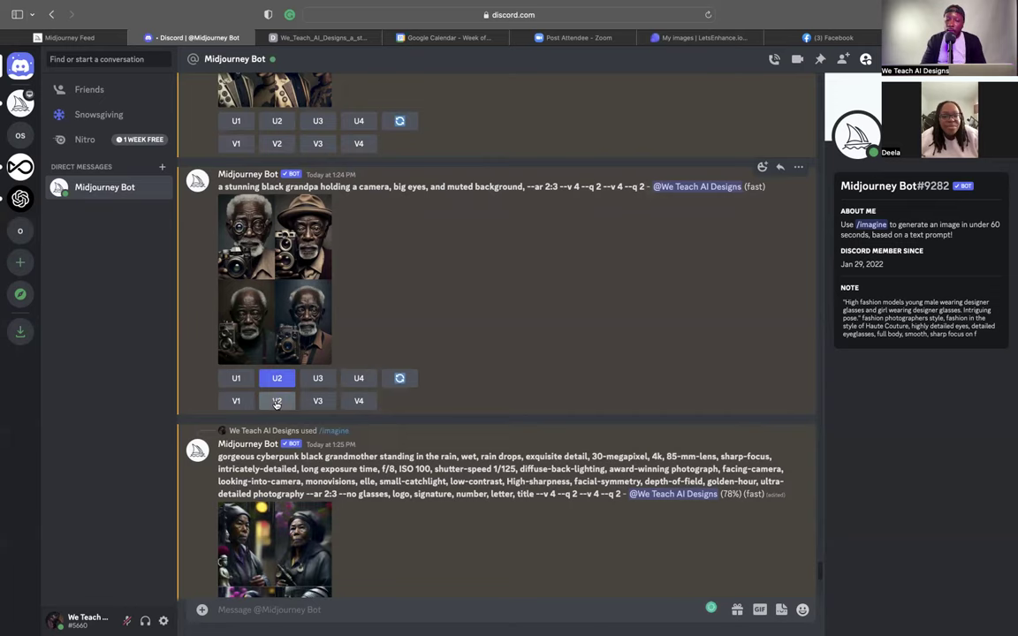
Remix grandpa image 2 with V2, changing 'grandpa' to 'grandma' in the prompt.
click(277, 403)
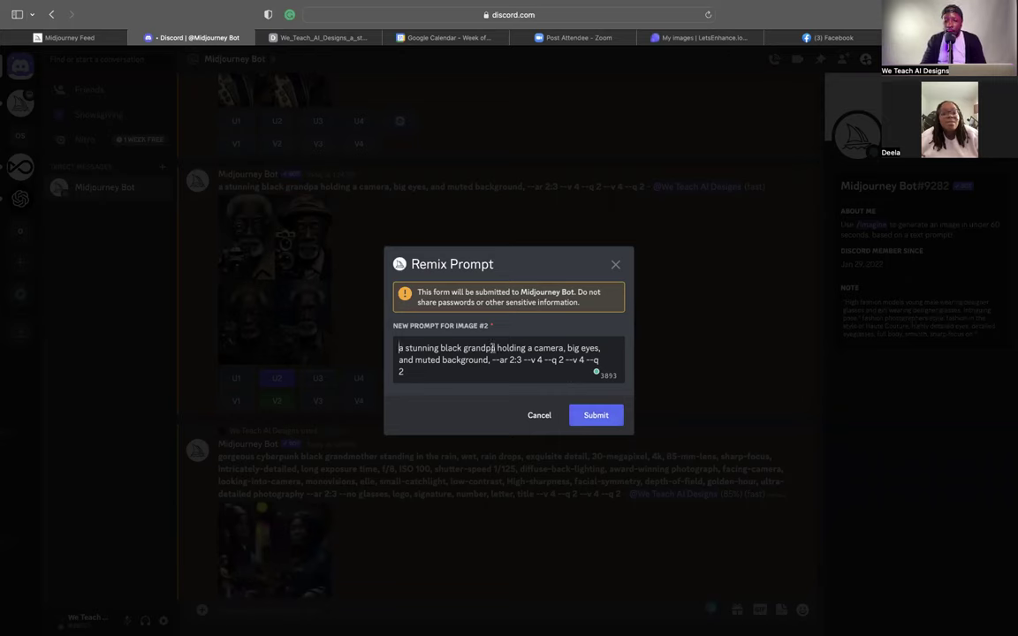
key(BackSpace)
key(BackSpace)
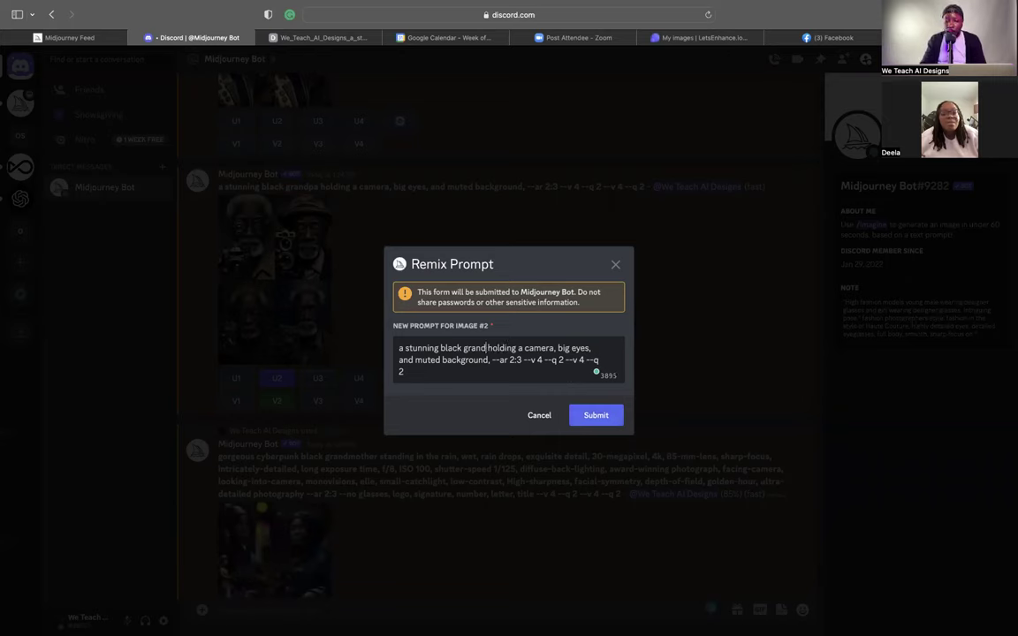
text(ma)
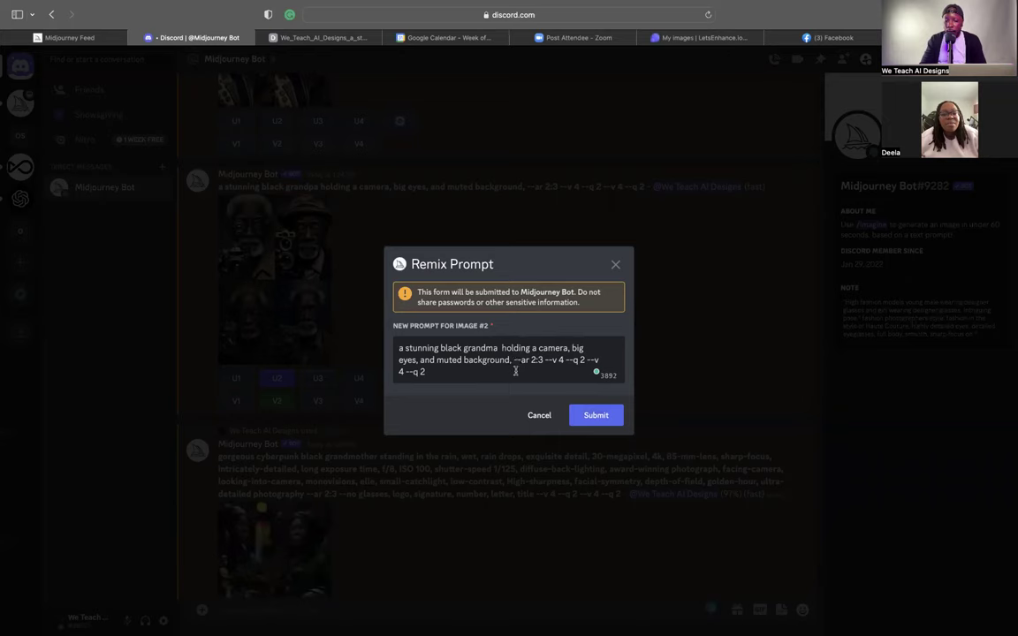
key(BackSpace)
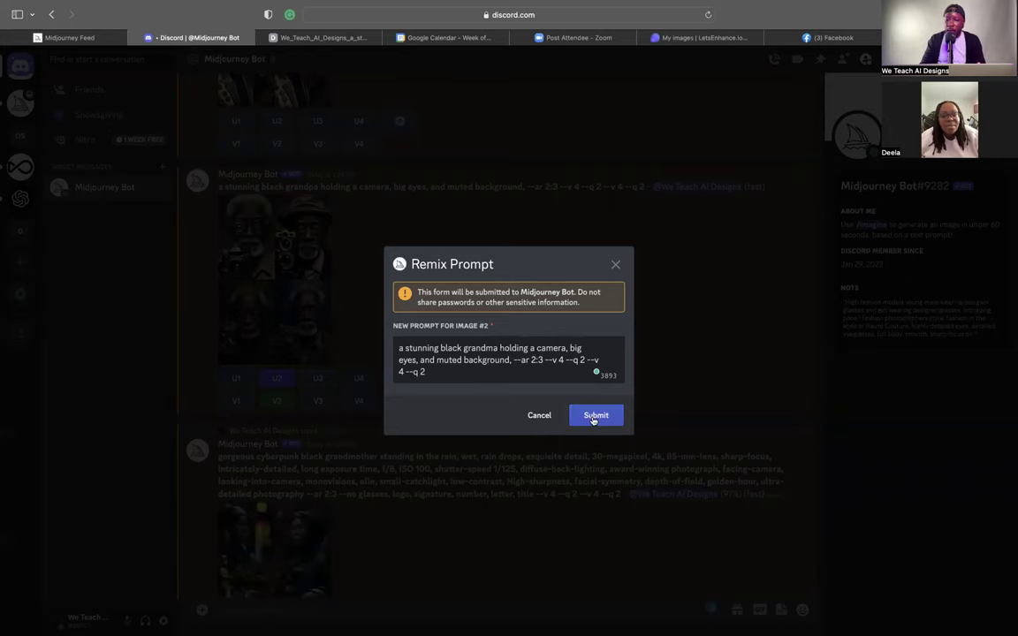
click(594, 417)
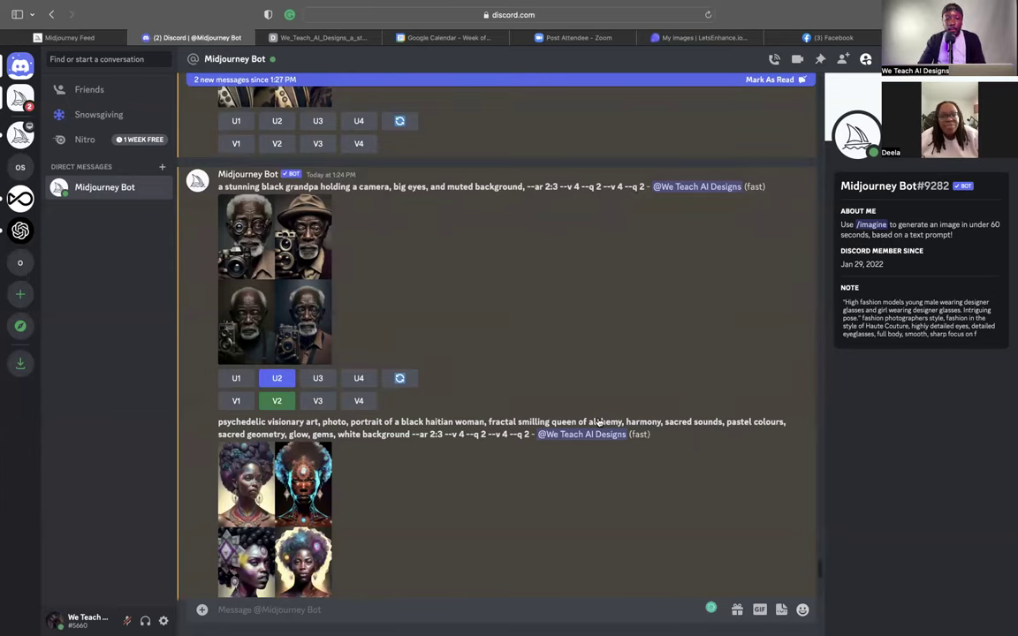
Scroll to the upscaled hat-wearing camera portrait and open its enlarged preview.
scroll(597, 422, down, 10)
scroll(597, 422, up, 2)
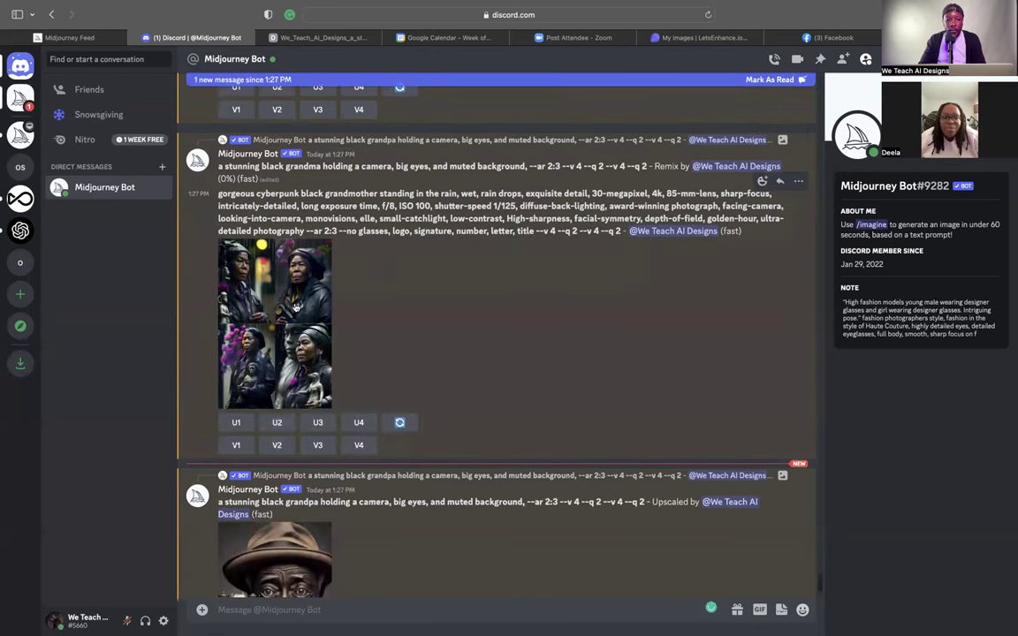
scroll(256, 426, down, 3)
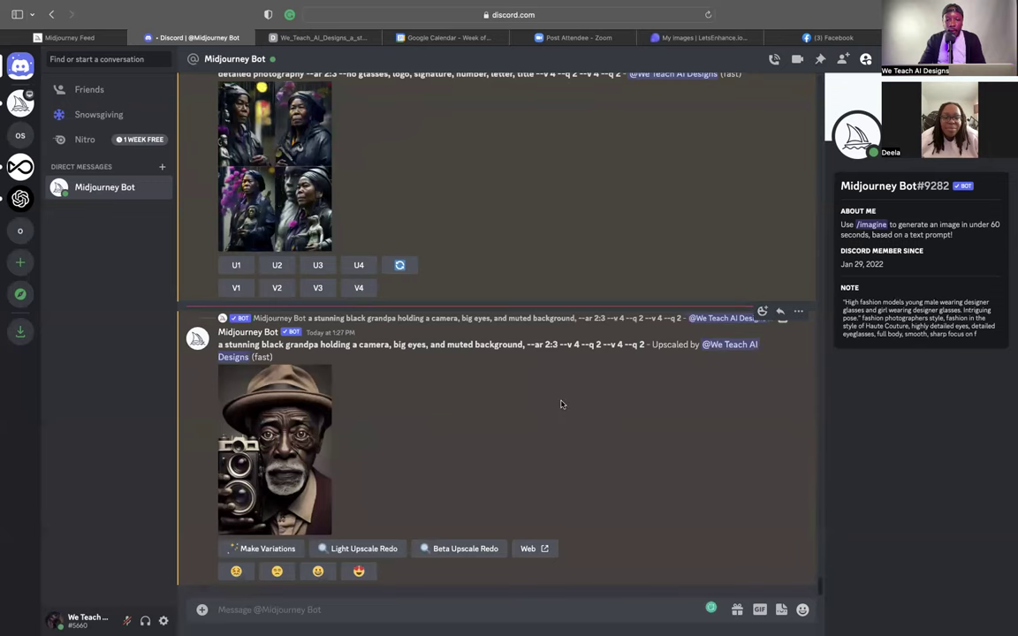
click(281, 447)
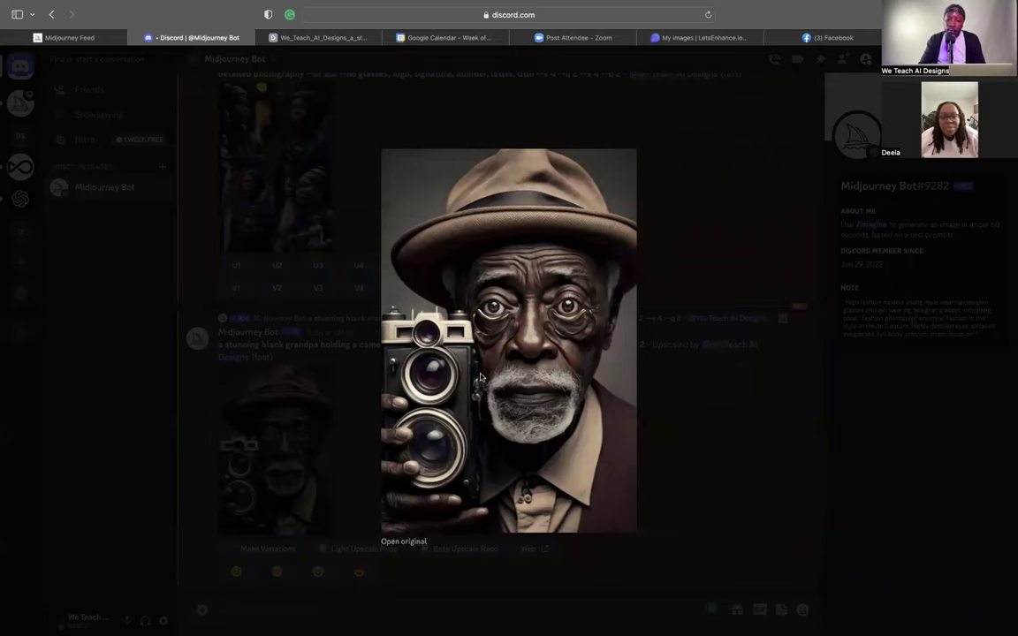
Open the upscaled portrait at original size in a new tab and check its save options.
click(413, 545)
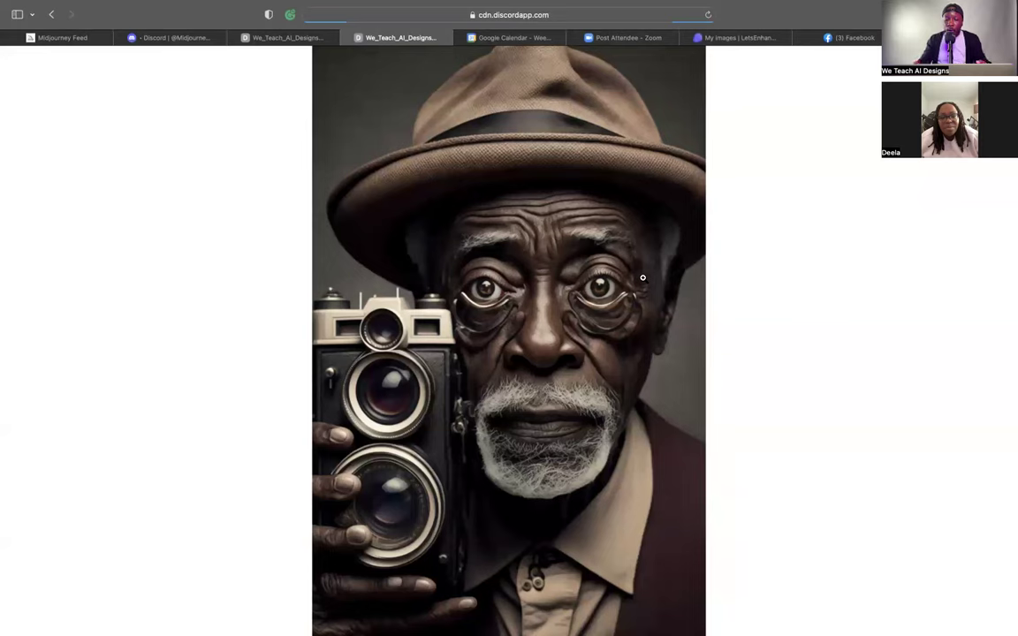
right_click(590, 245)
key(Escape)
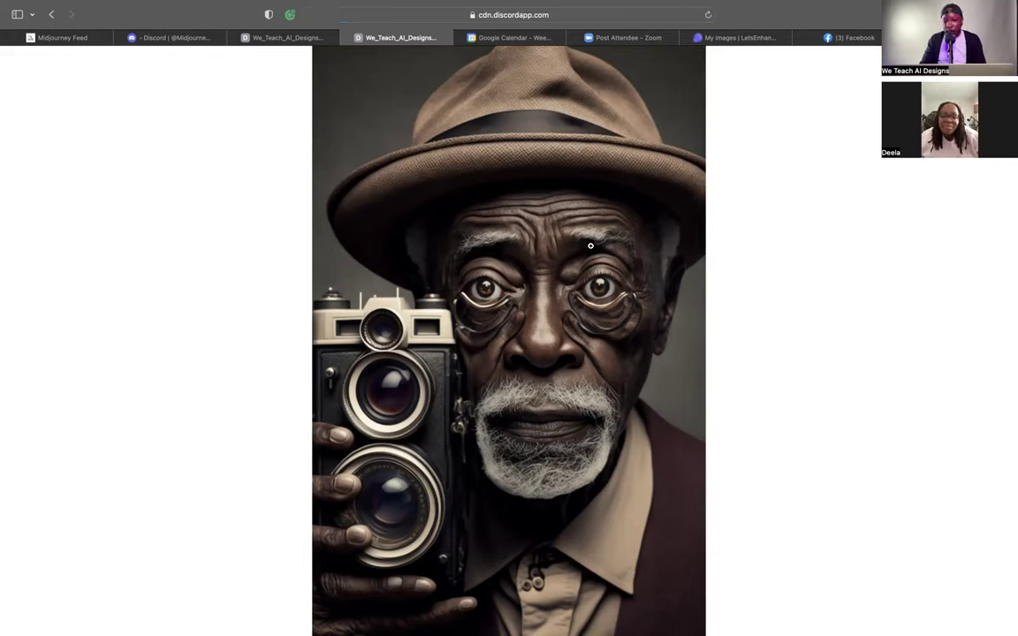
right_click(590, 245)
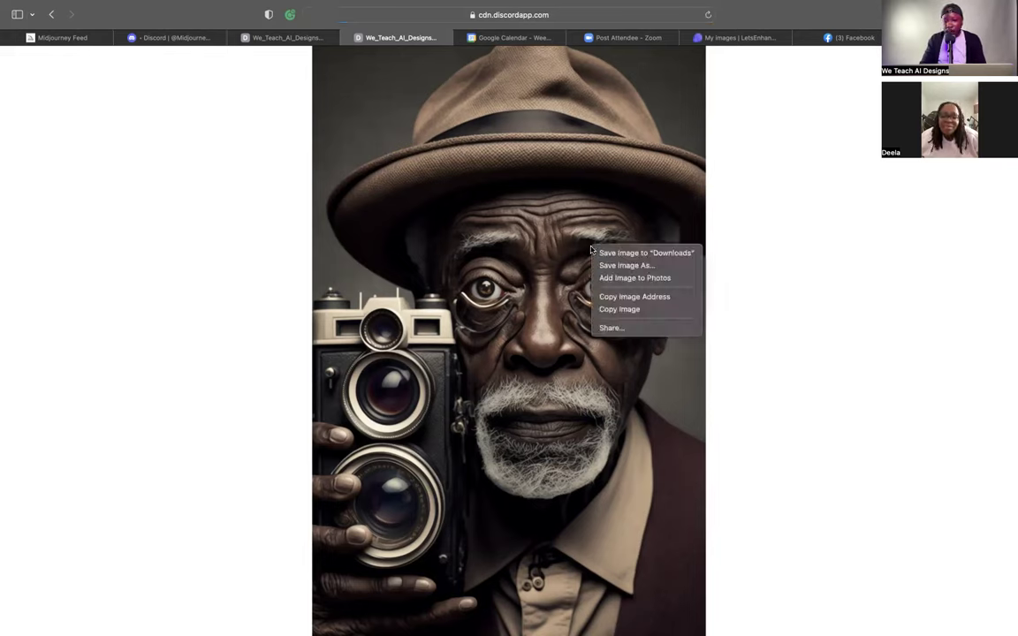
click(777, 301)
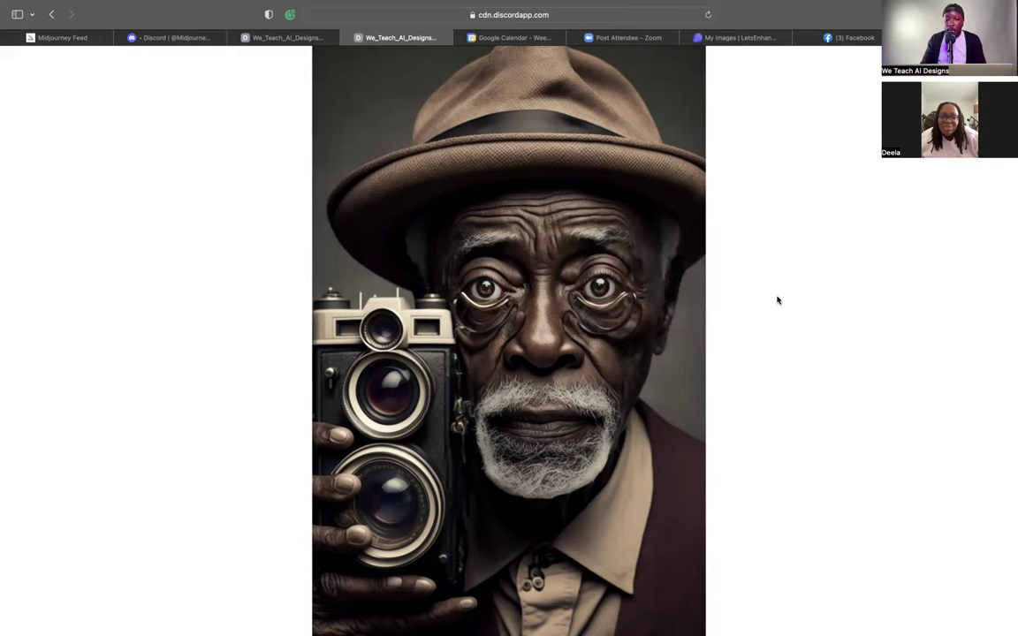